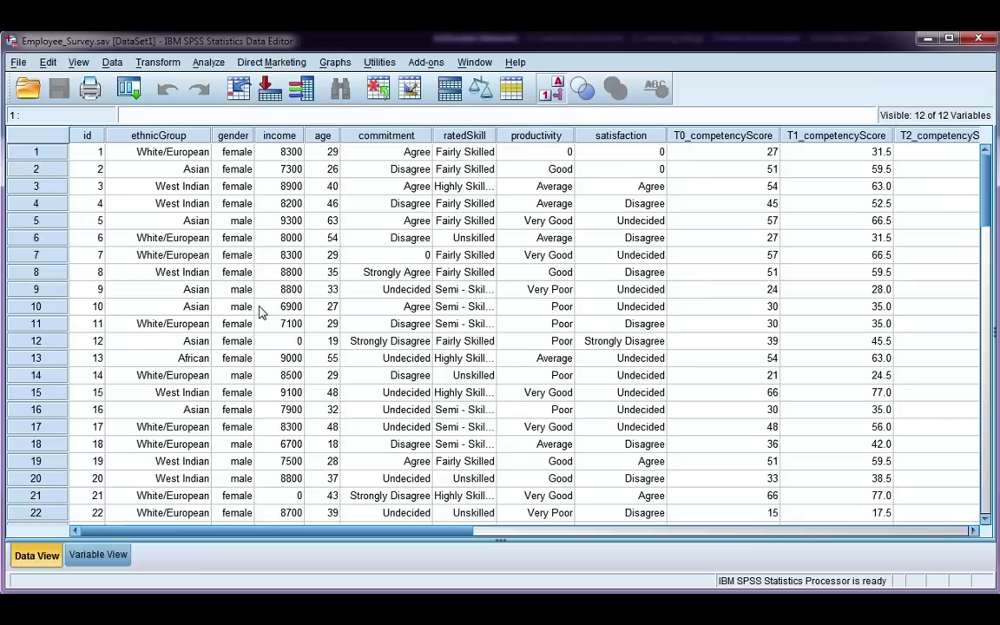
In Split File, choose Compare groups and make Gender the grouping variable.
click(112, 62)
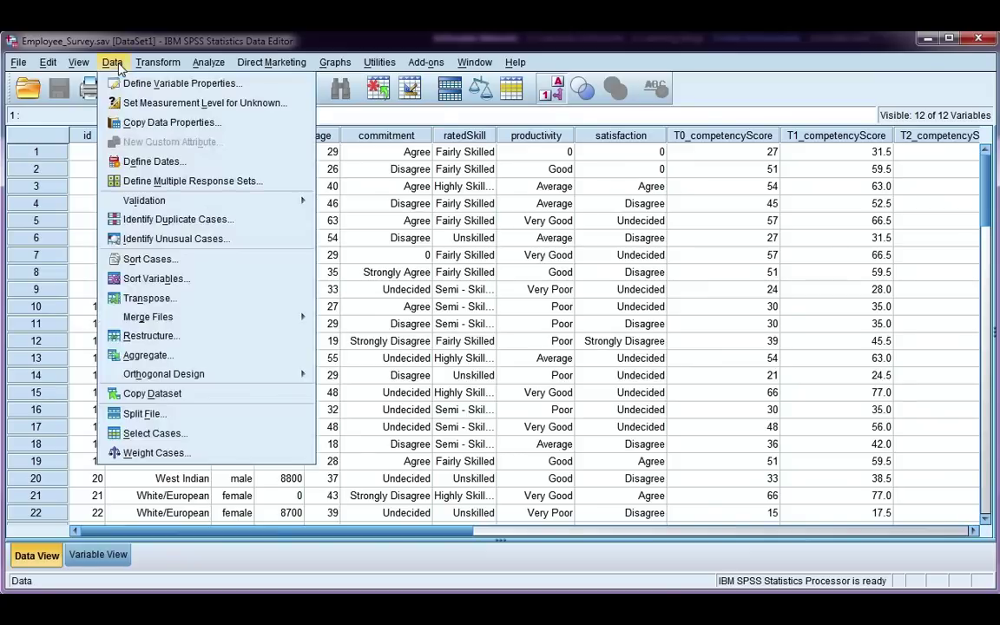
click(162, 420)
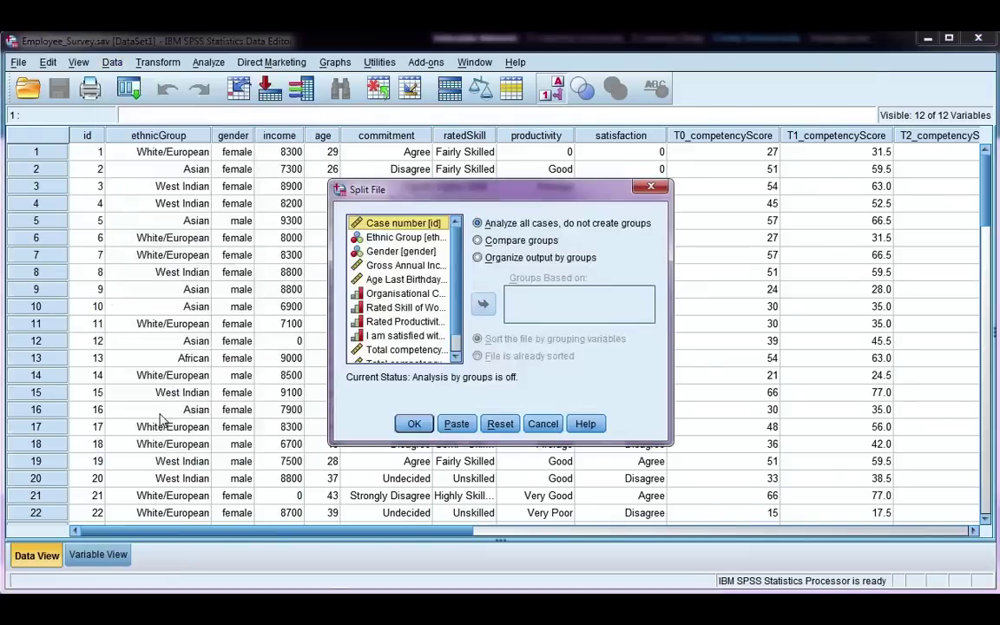
click(500, 244)
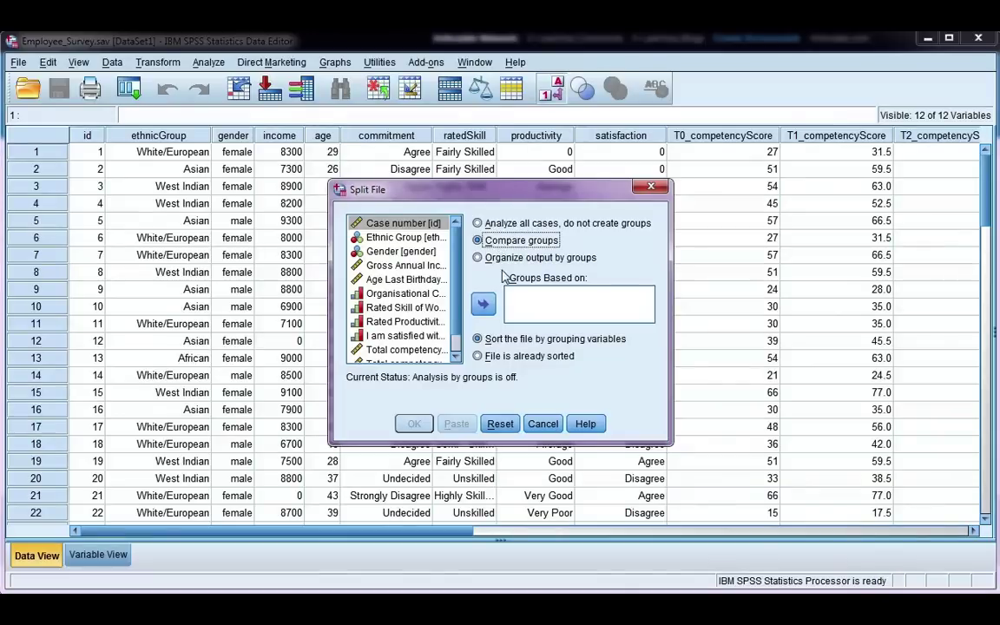
click(505, 258)
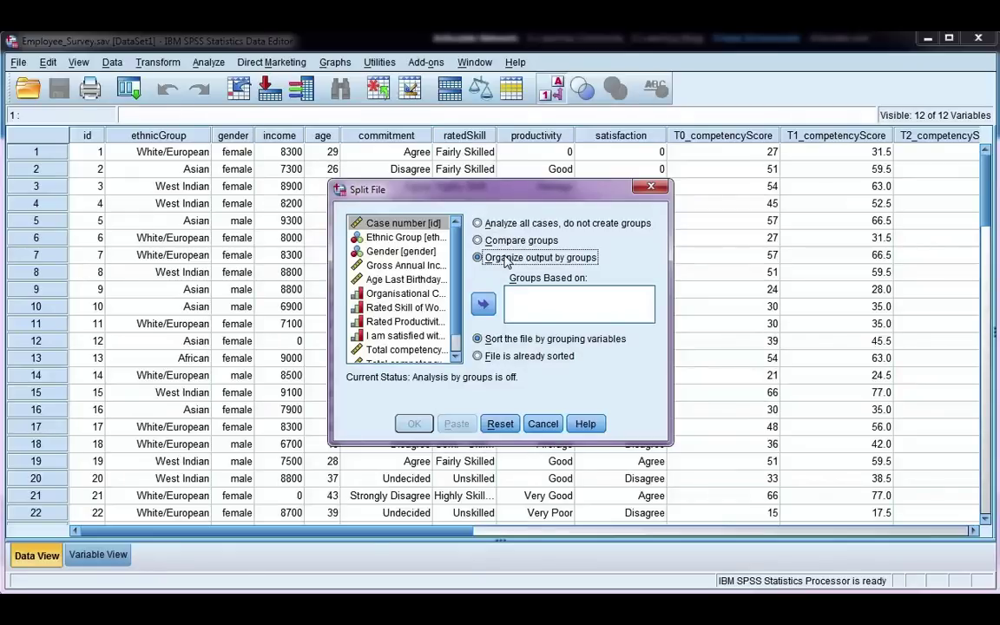
click(486, 241)
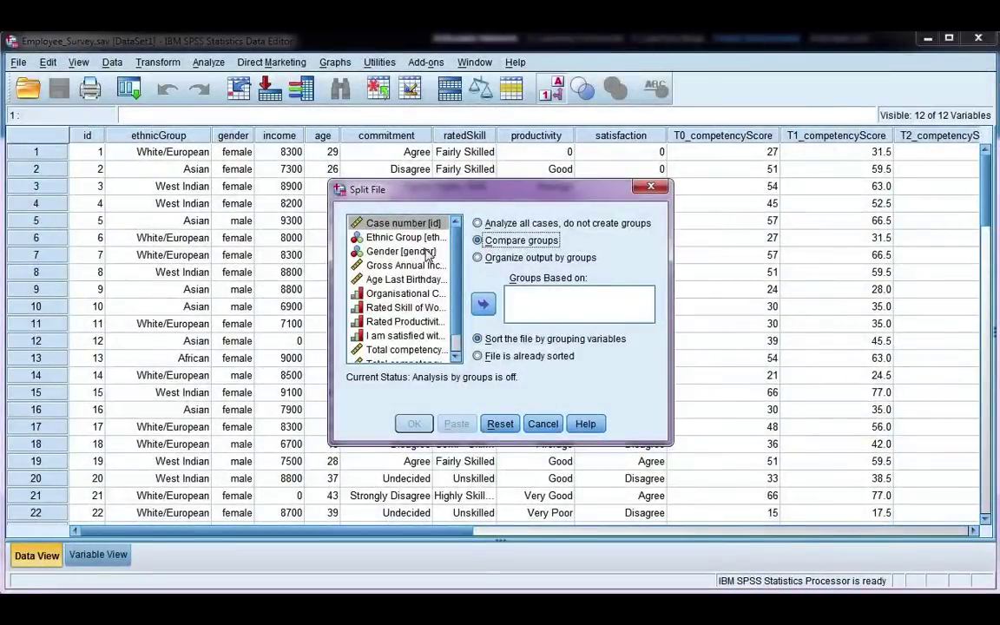
click(406, 252)
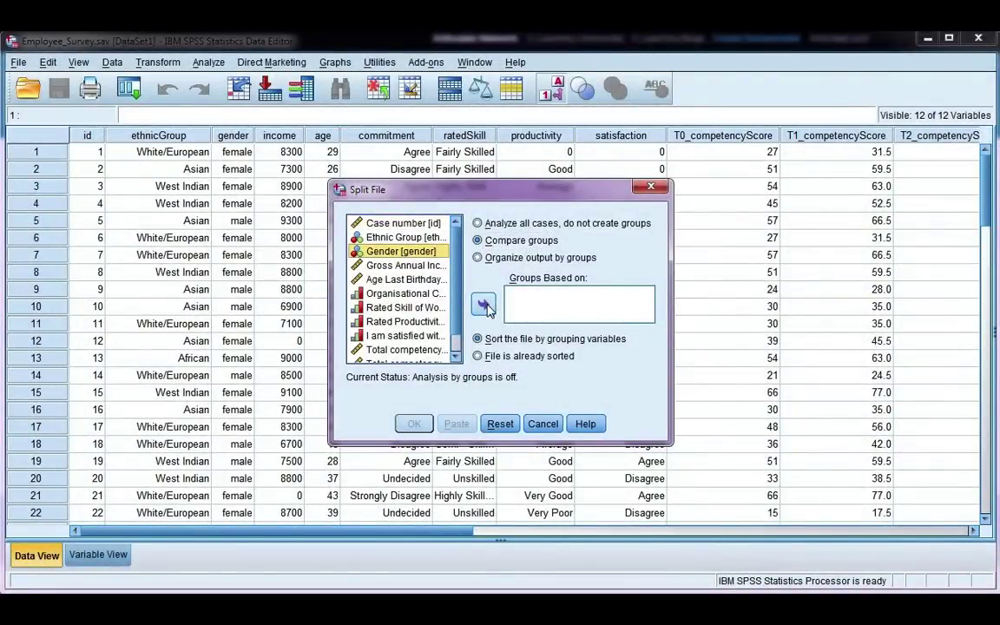
click(484, 306)
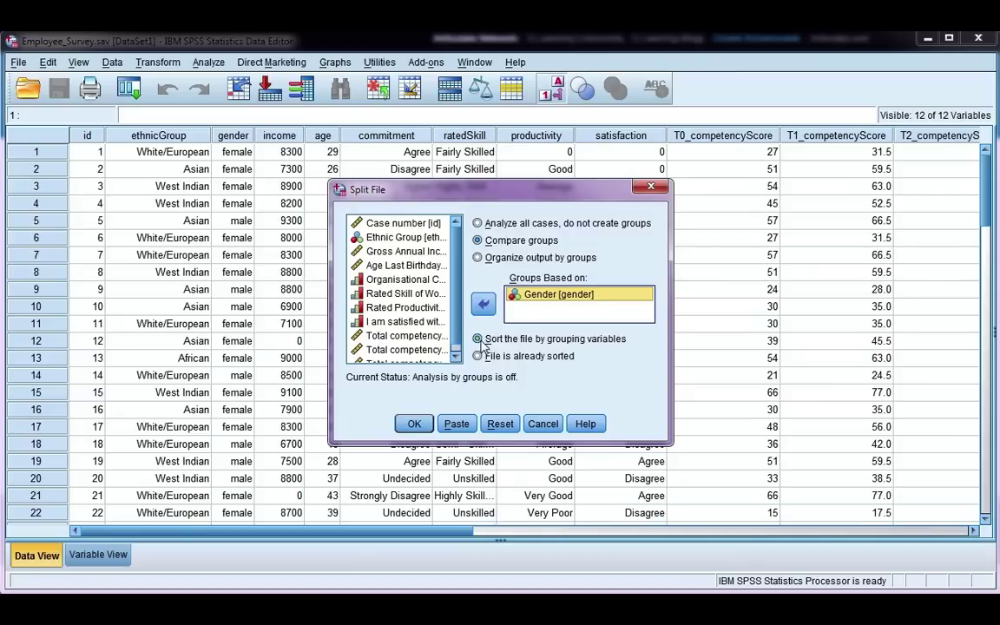
Apply the gender split and check the data now sorted by gender in the Data Editor.
click(414, 423)
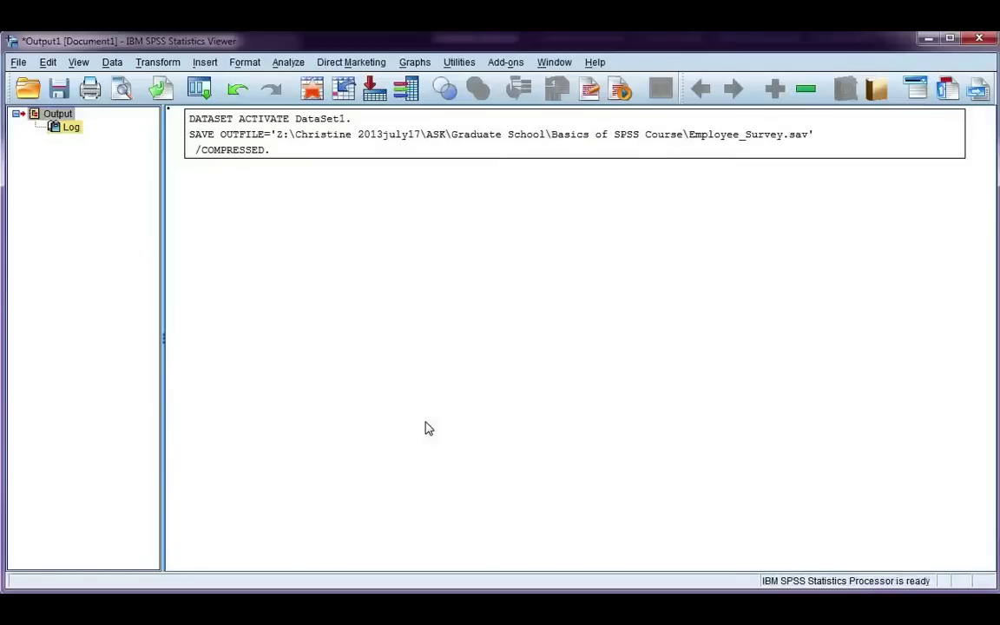
key(alt+Tab)
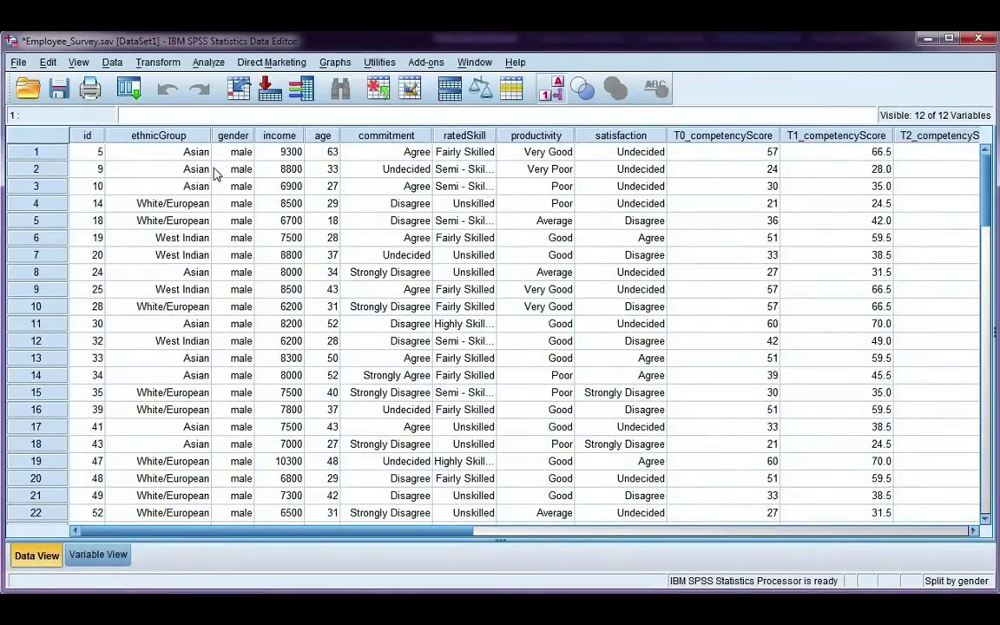
scroll(217, 165, down, 4)
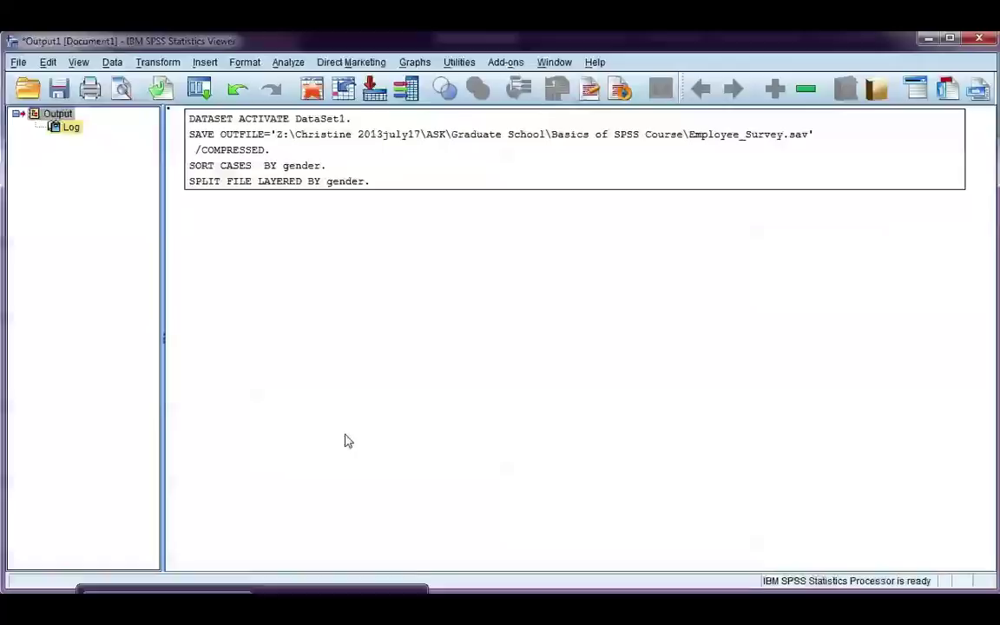
Start a Frequencies analysis with Gross Annual Income as the variable.
click(343, 418)
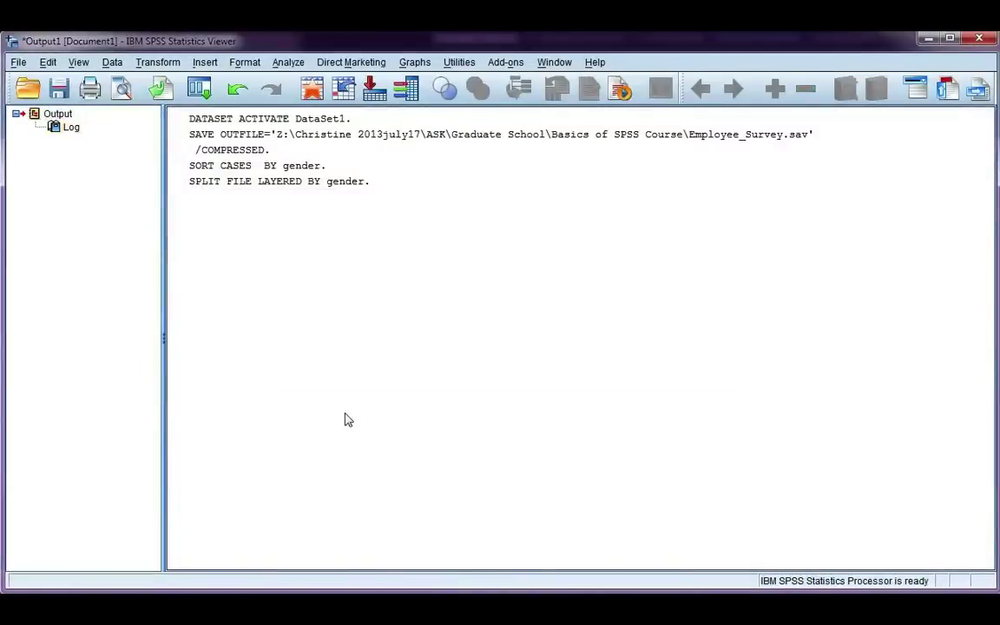
click(289, 62)
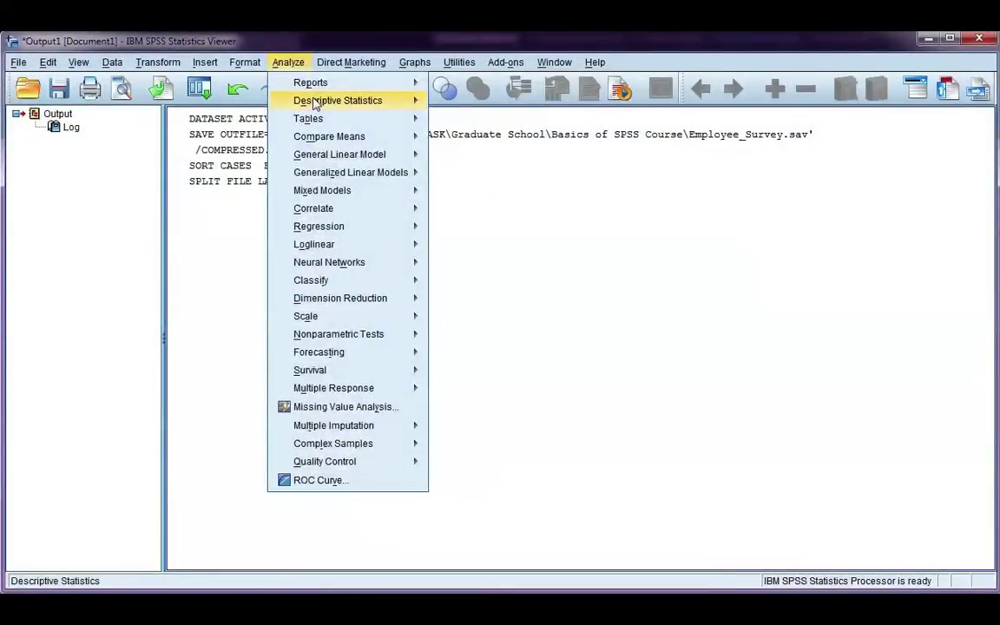
mouse_move(390, 107)
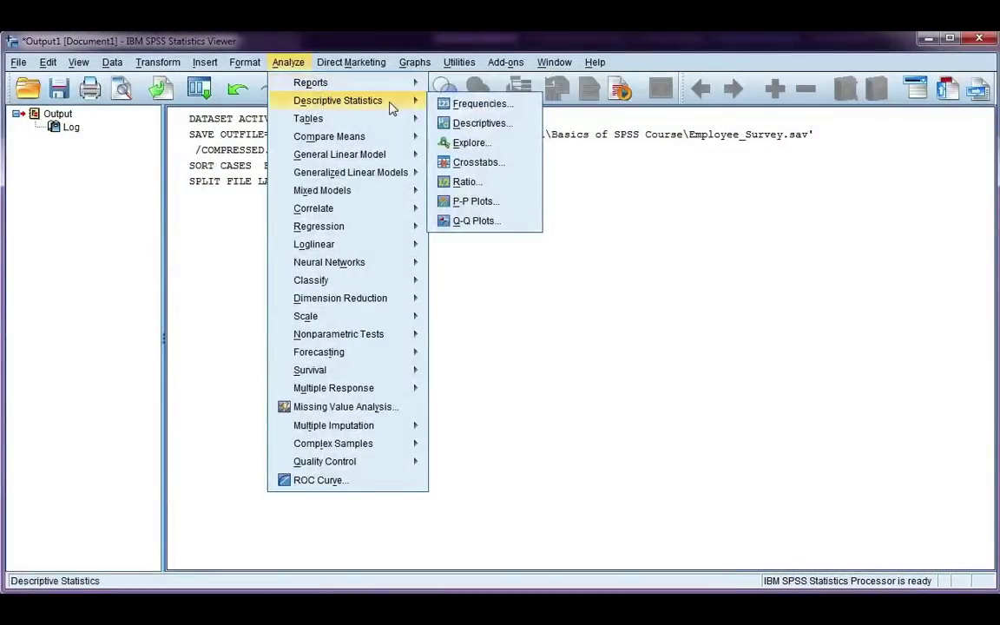
click(525, 103)
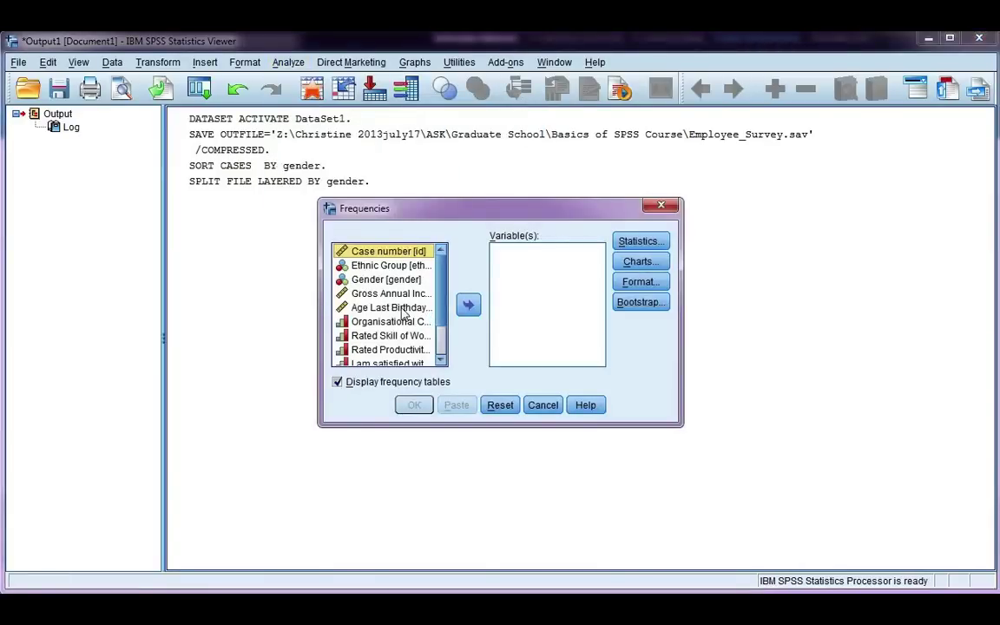
click(388, 294)
click(467, 306)
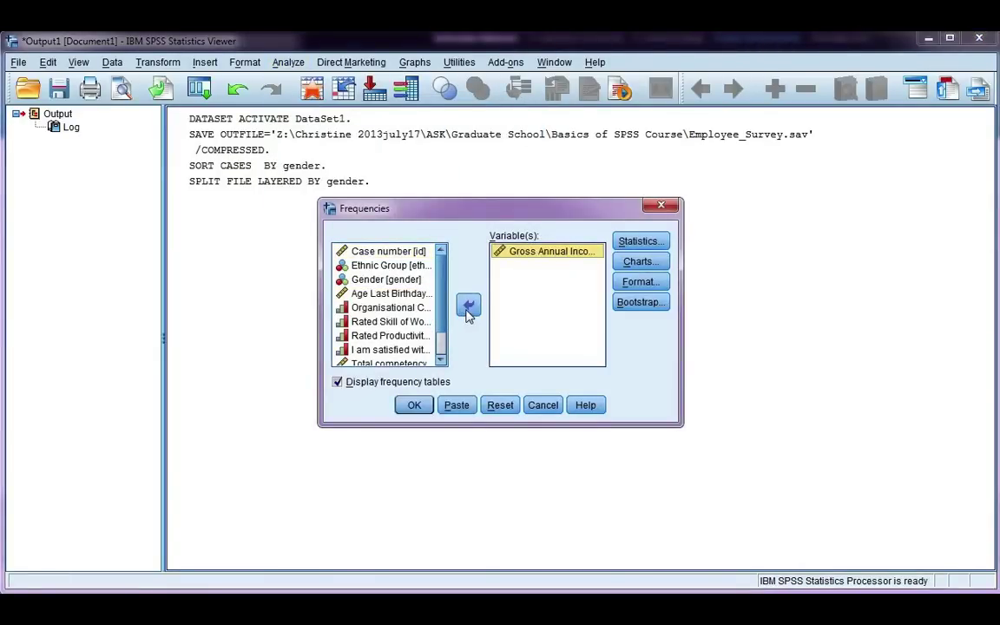
Request mean, median, standard deviation and range, hide frequency tables, and run it.
click(639, 242)
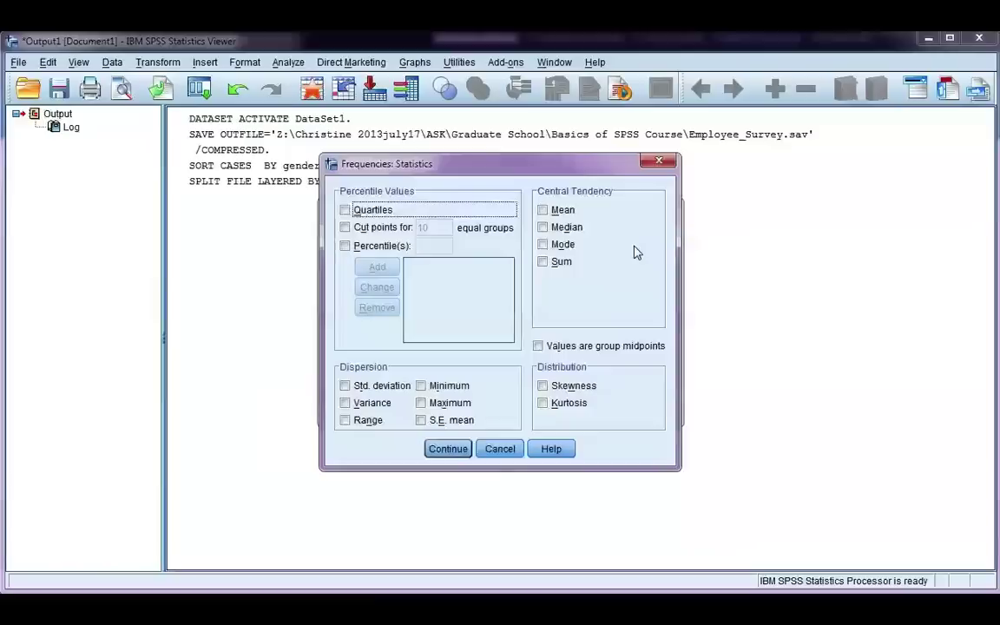
click(543, 210)
click(542, 227)
click(344, 385)
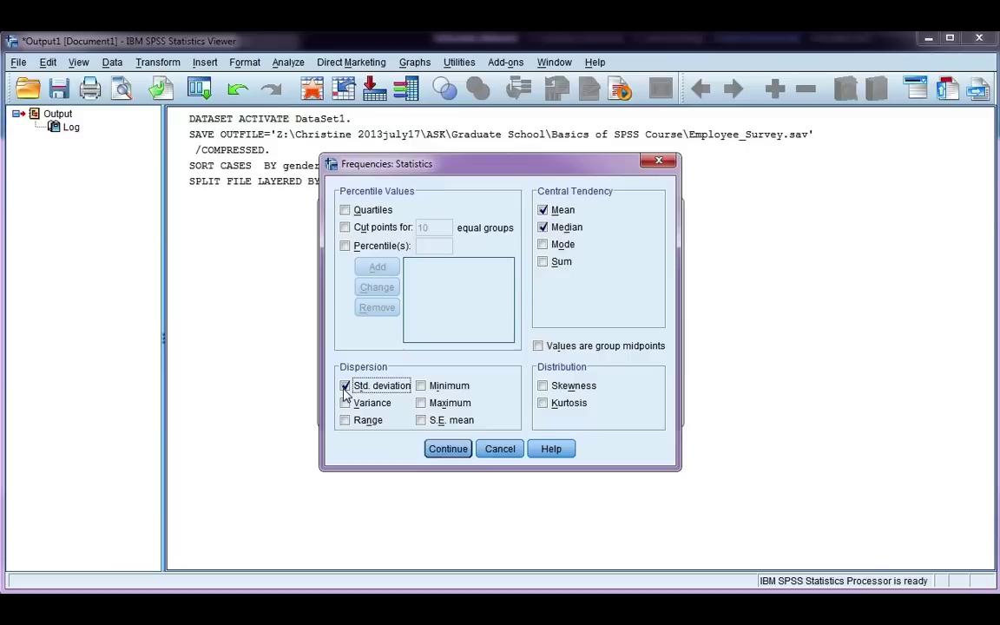
click(348, 421)
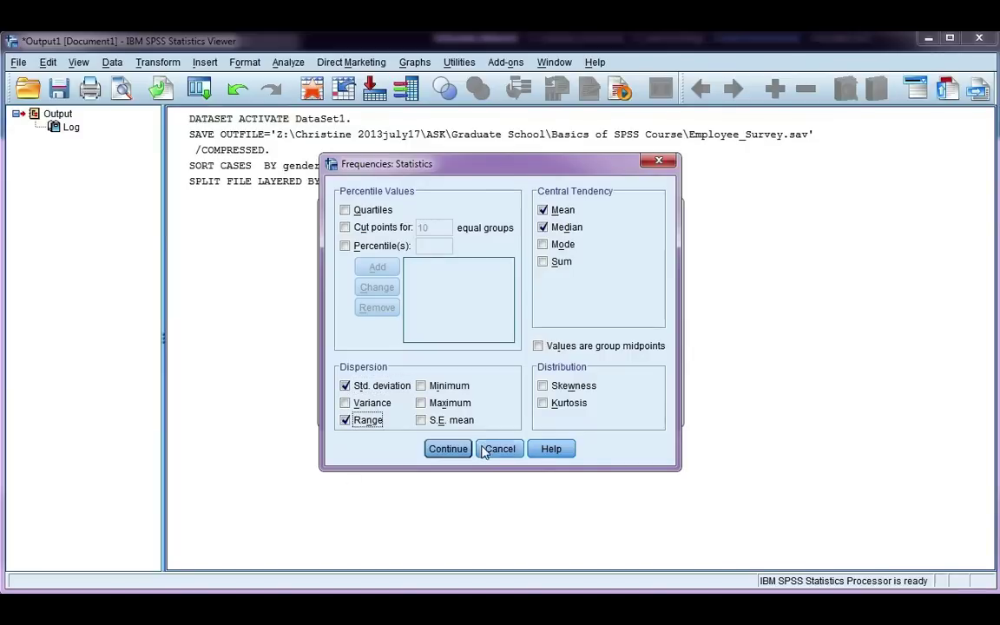
click(448, 449)
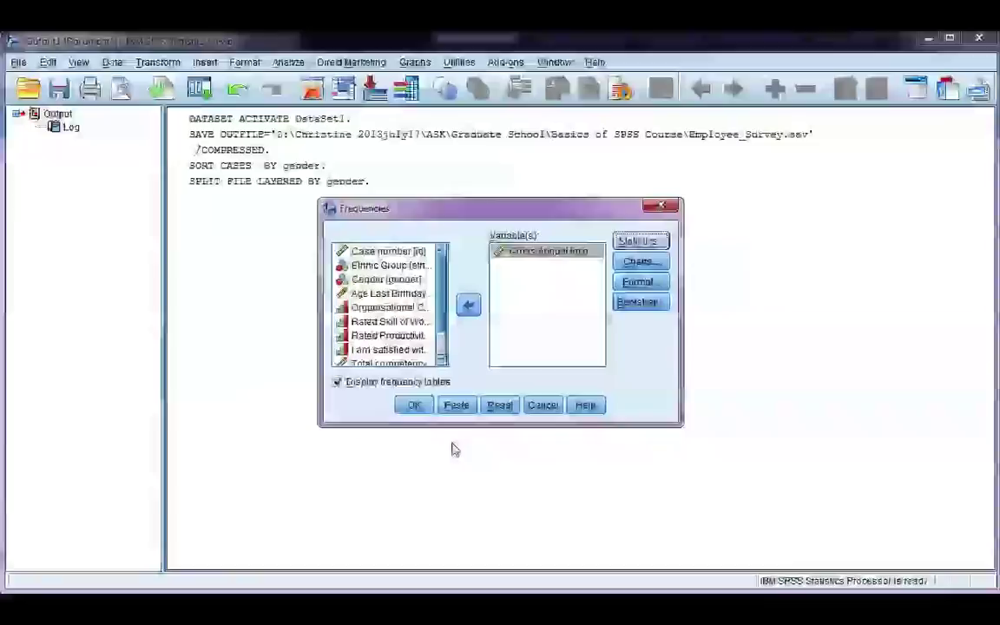
click(338, 382)
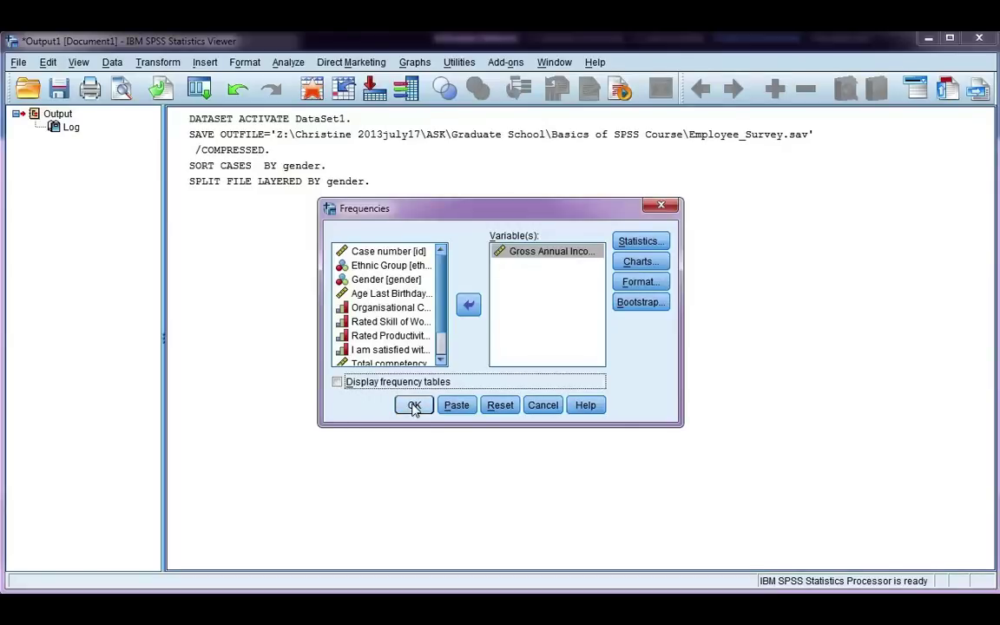
click(414, 406)
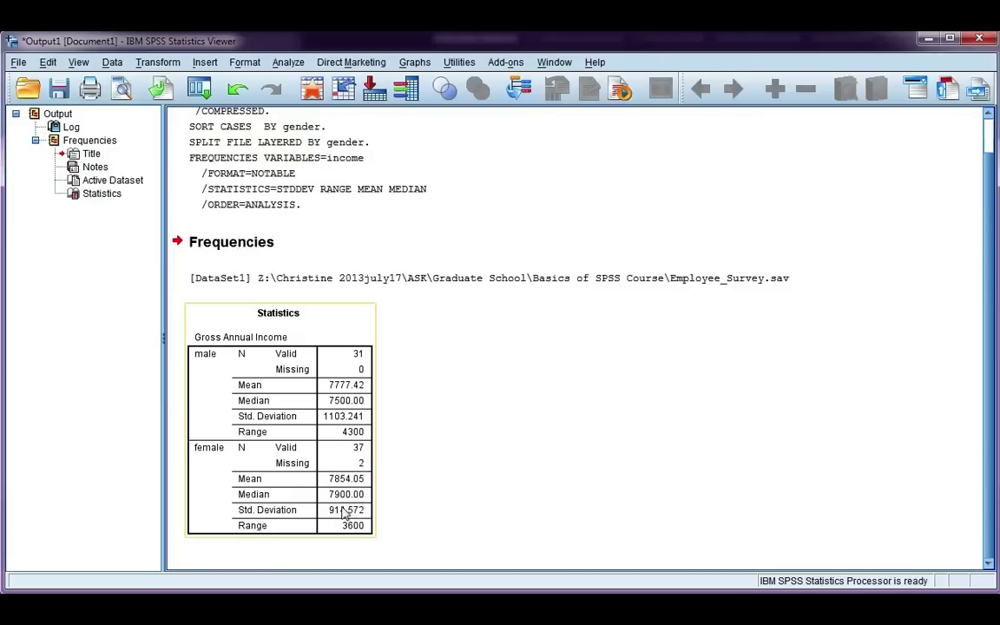
Change Split File to Organize output by groups for Gender.
click(112, 61)
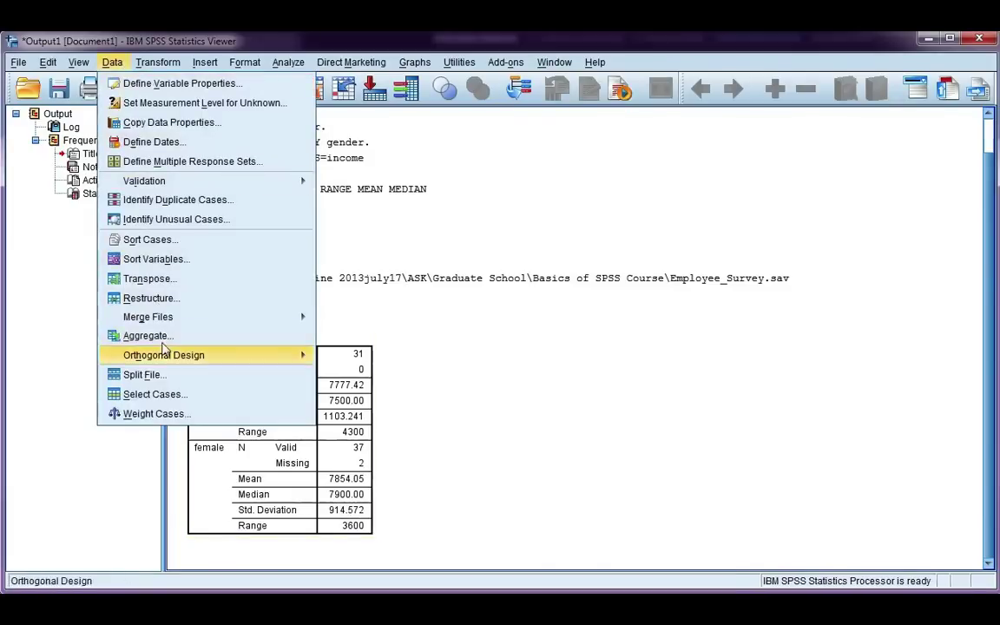
click(167, 376)
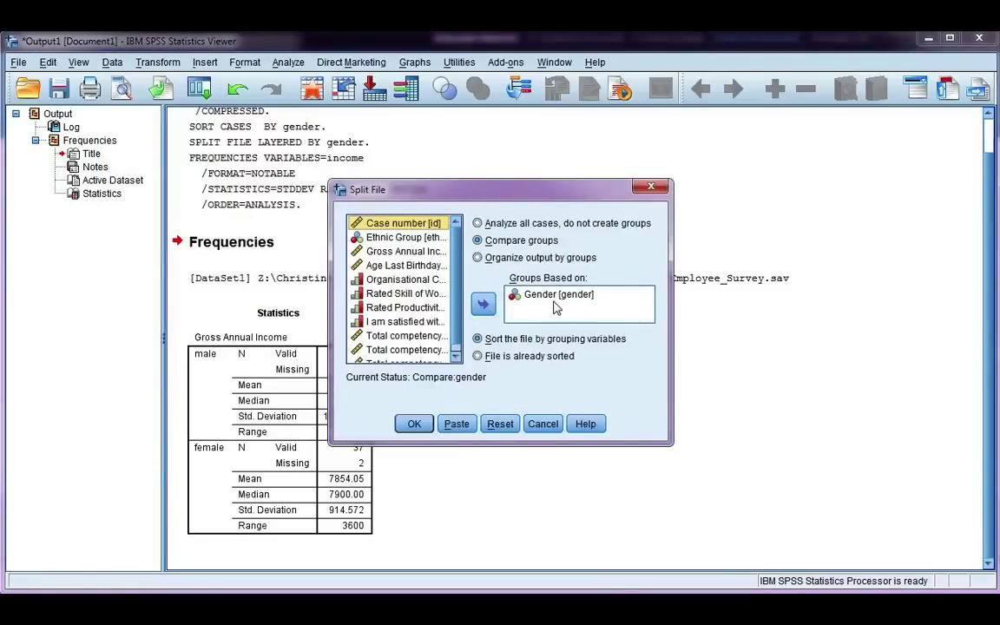
click(478, 257)
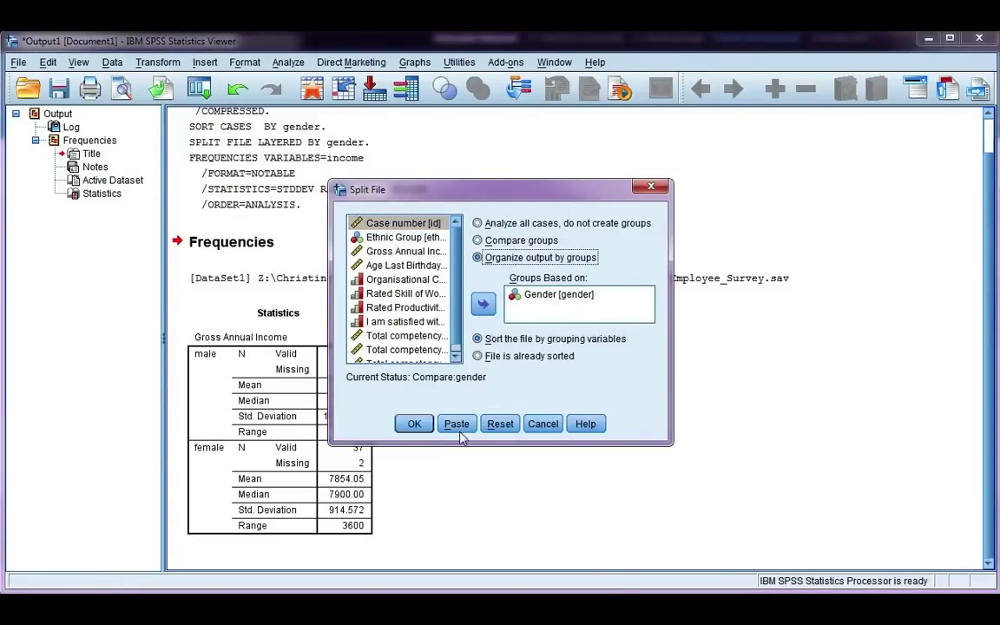
click(416, 425)
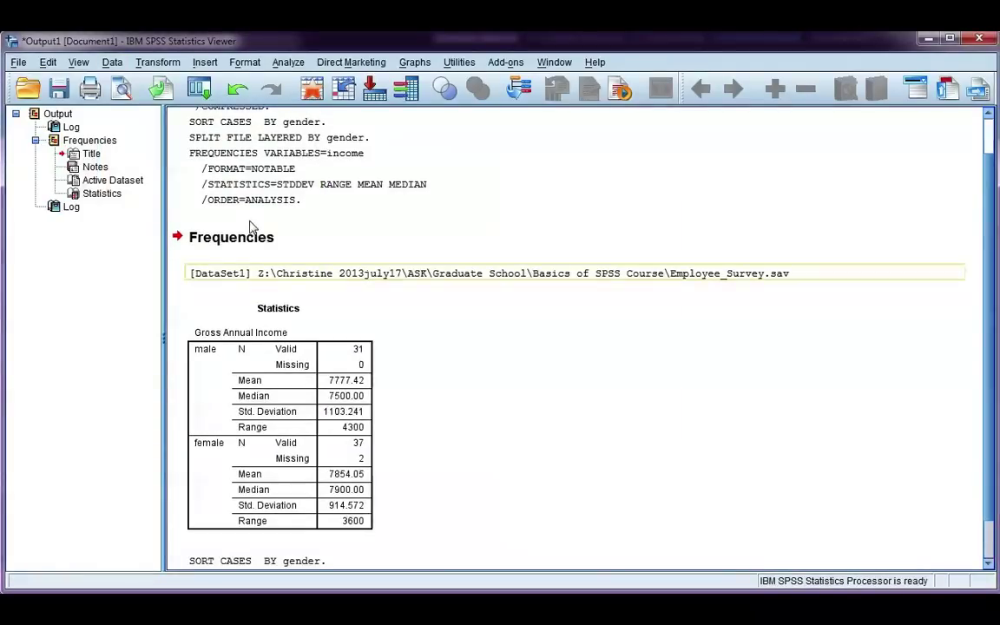
Rerun the Frequencies analysis on Gross Annual Income.
click(287, 61)
mouse_move(310, 102)
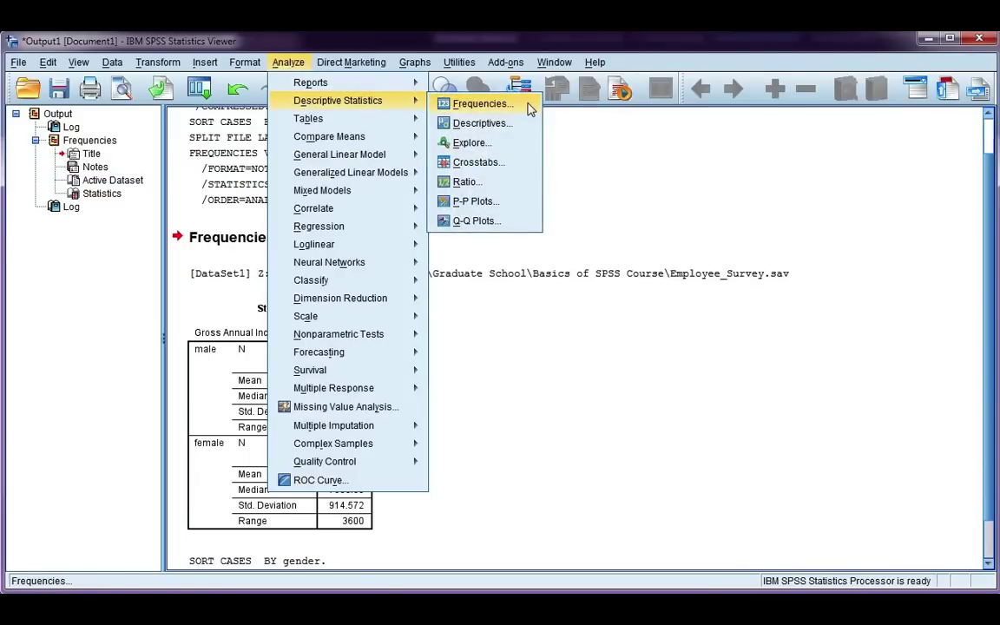
click(480, 103)
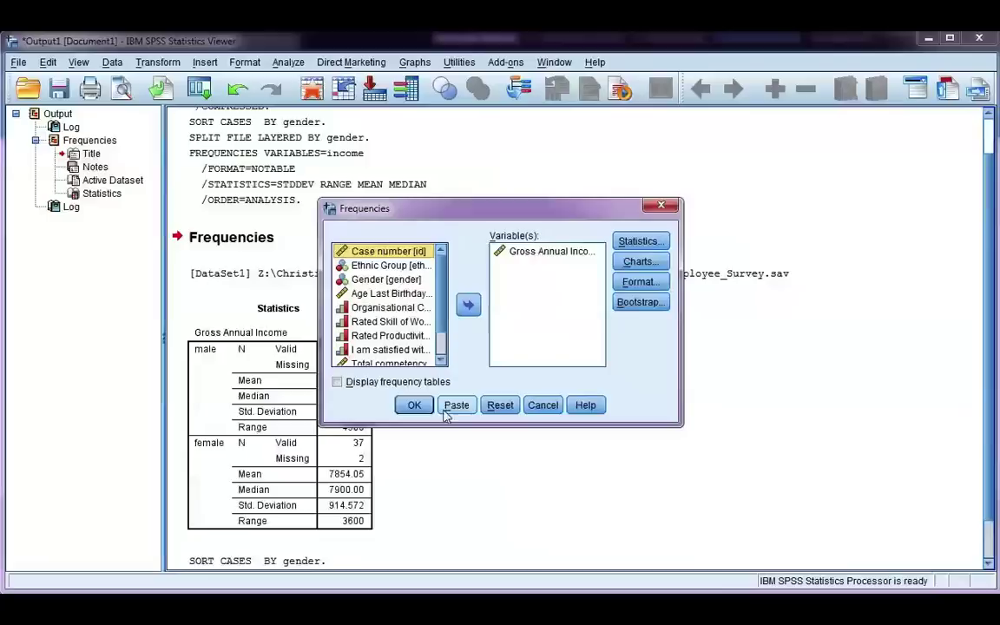
click(414, 405)
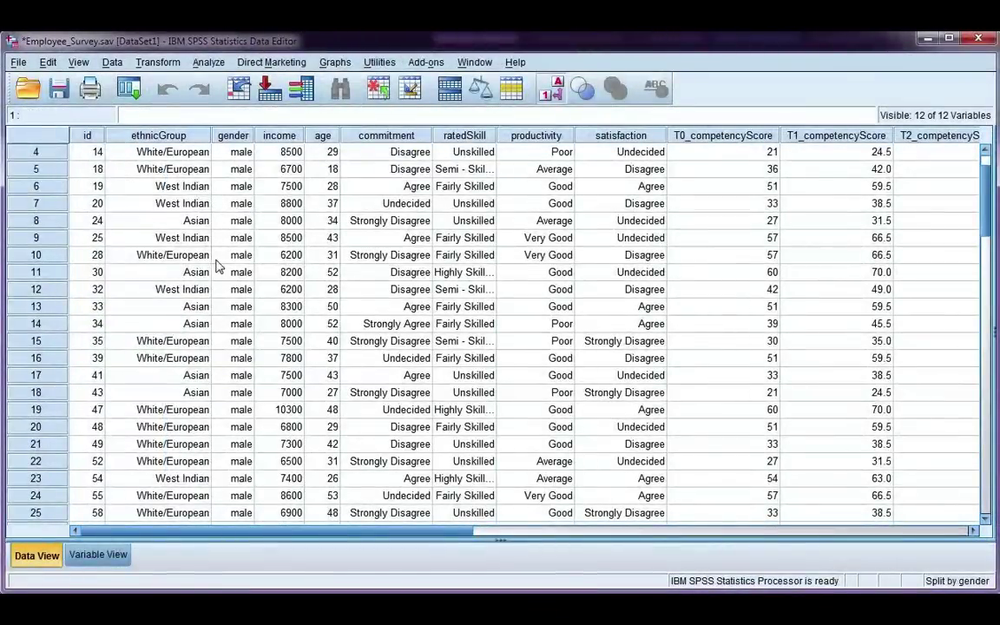
Reset Split File to Analyze all cases, recording SPLIT FILE OFF.
scroll(232, 187, down, 7)
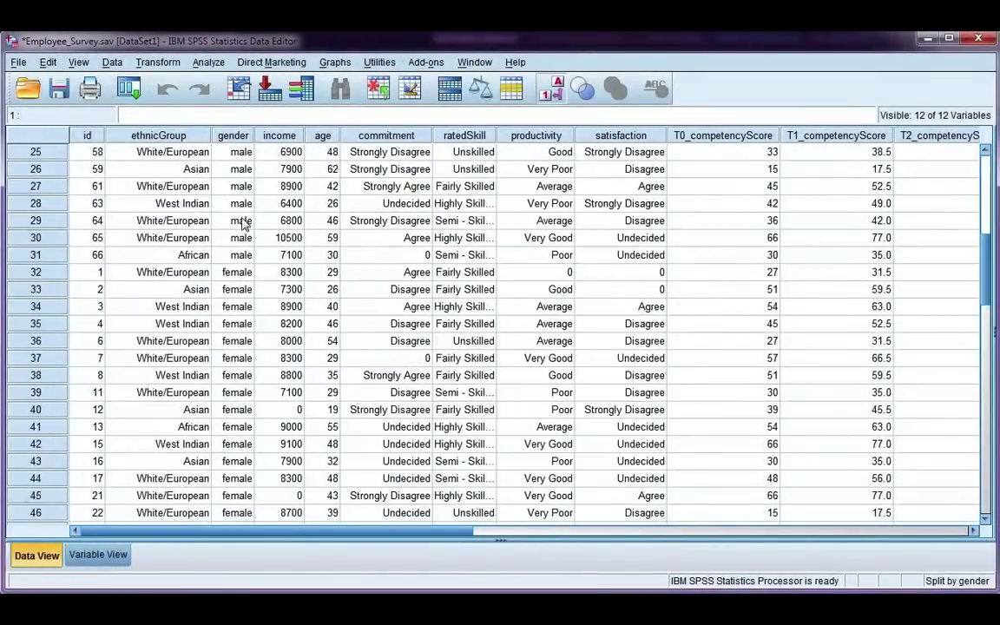
scroll(246, 227, up, 1)
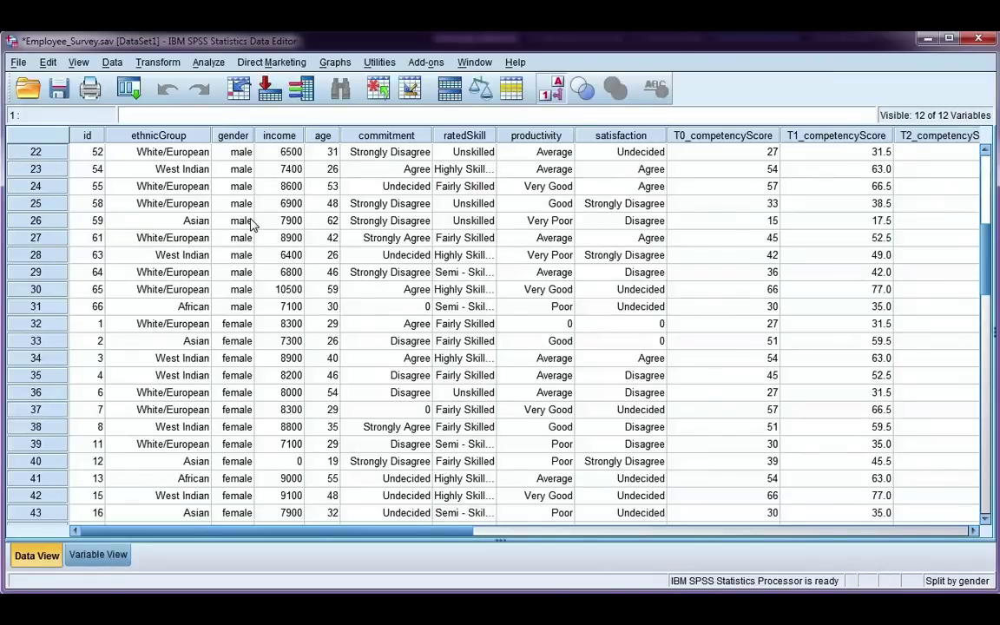
click(112, 63)
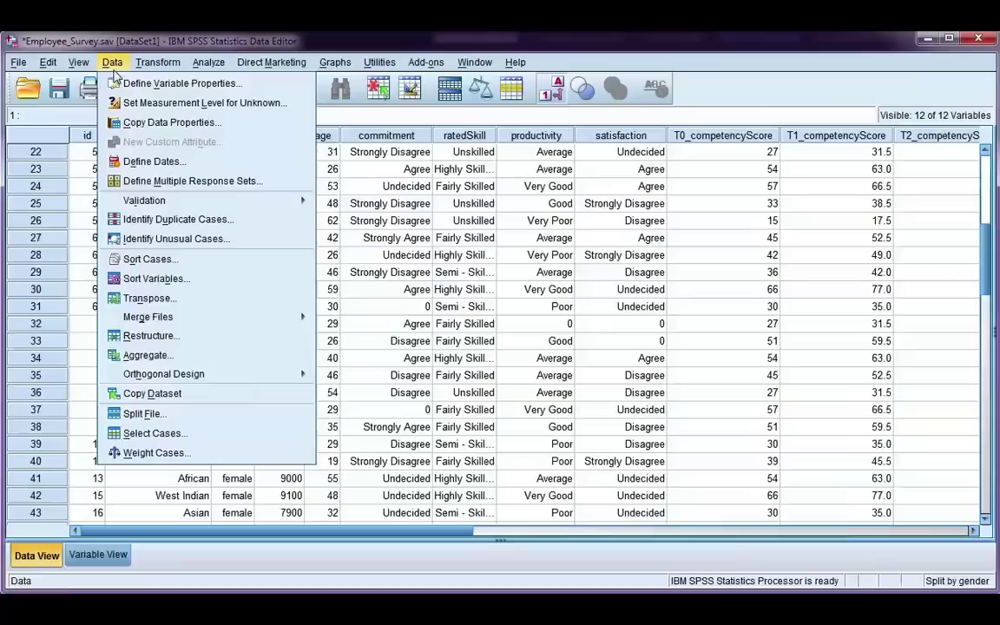
click(144, 414)
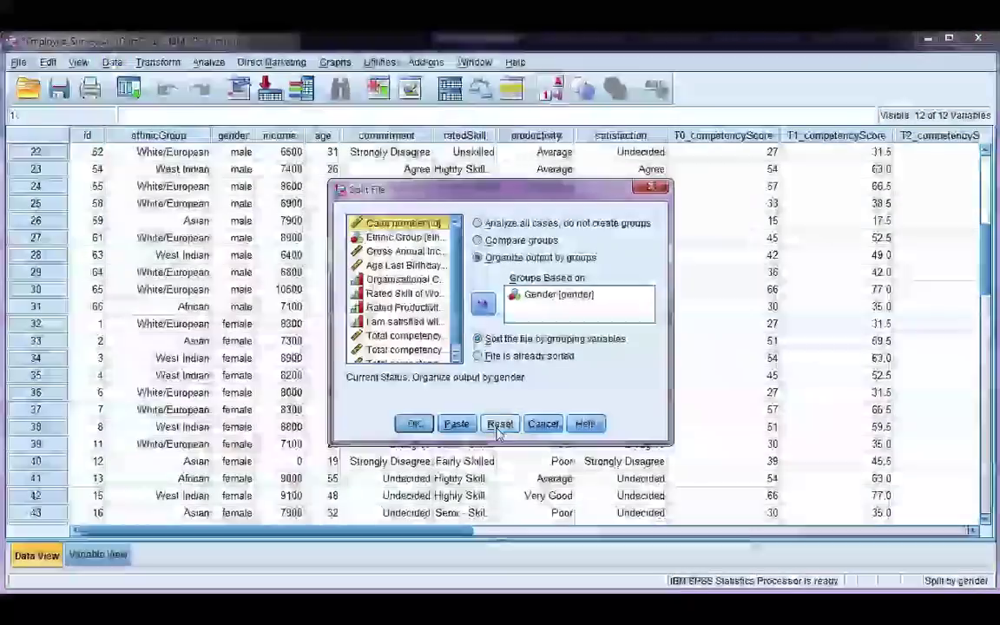
click(500, 424)
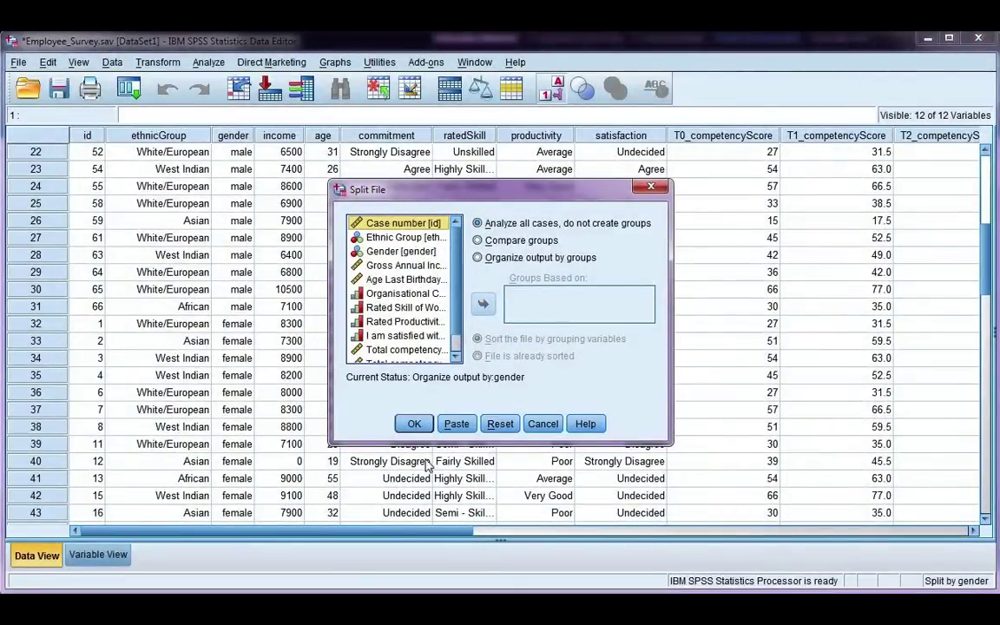
click(421, 425)
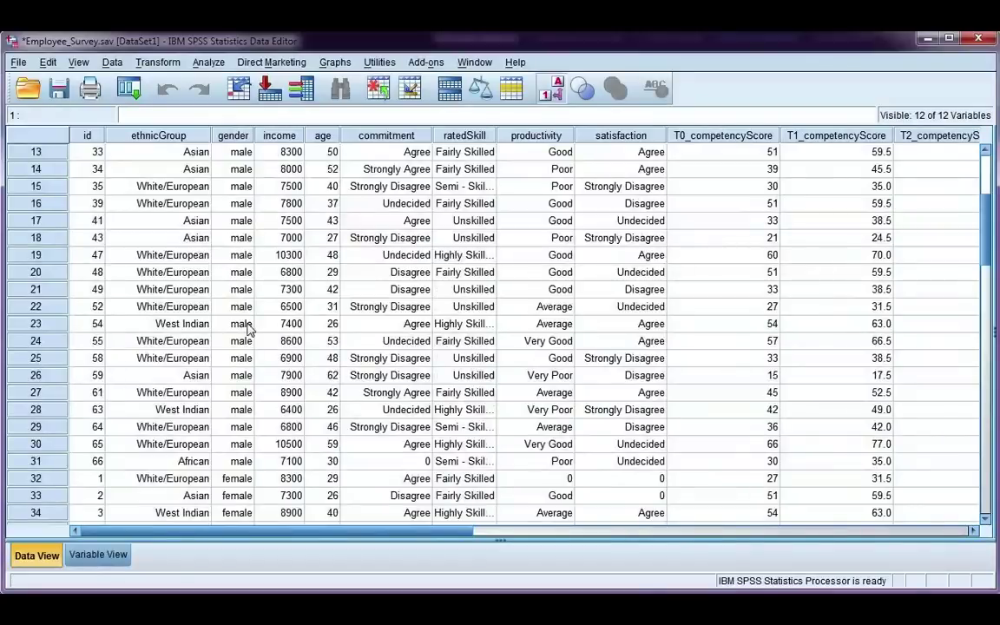
scroll(245, 330, down, 1)
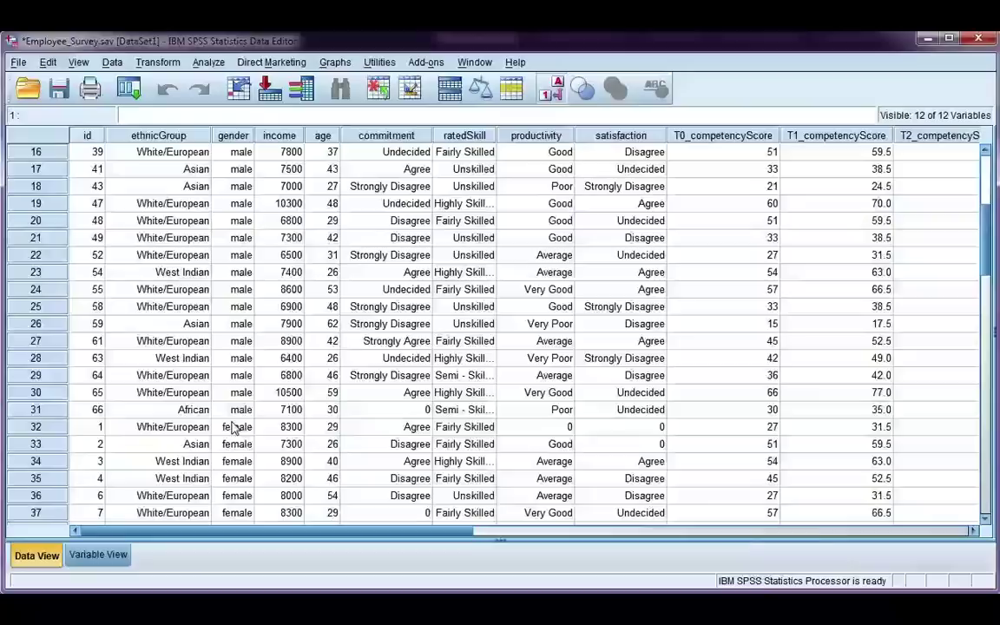
scroll(257, 421, up, 5)
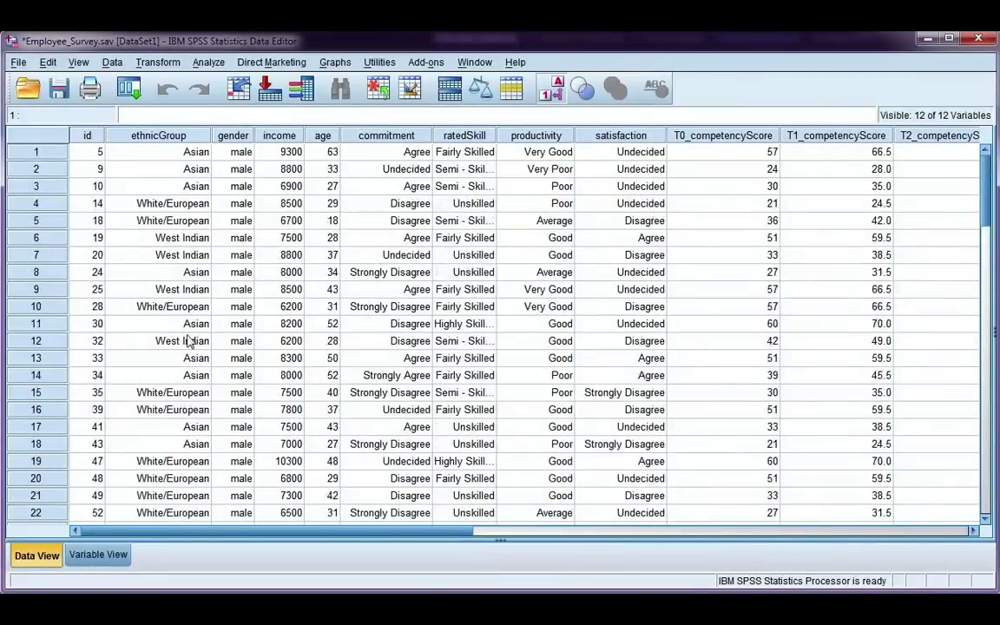
Sort cases by Case number [id] in ascending order.
click(112, 64)
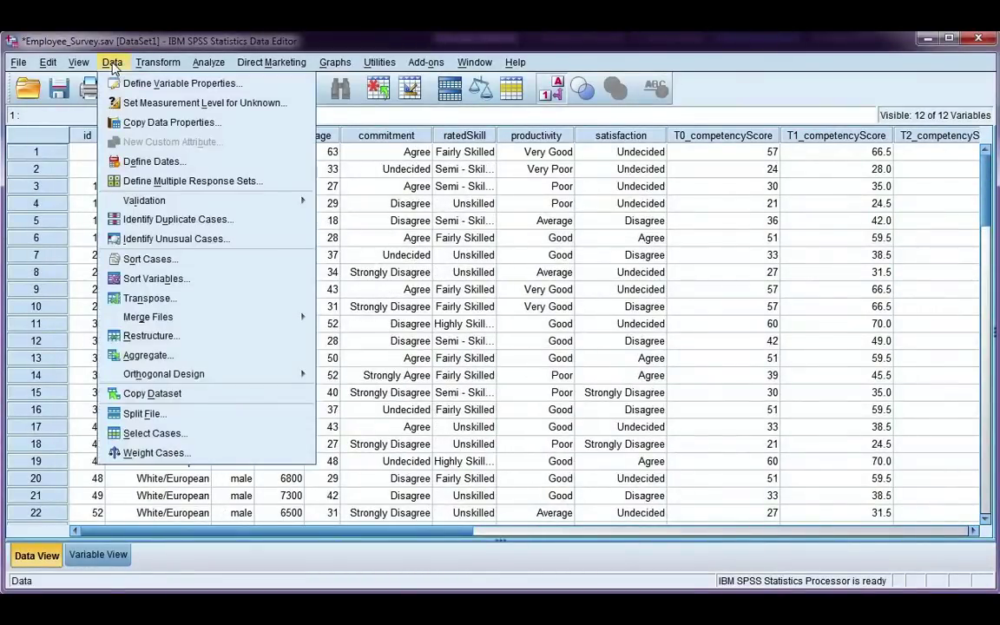
click(157, 260)
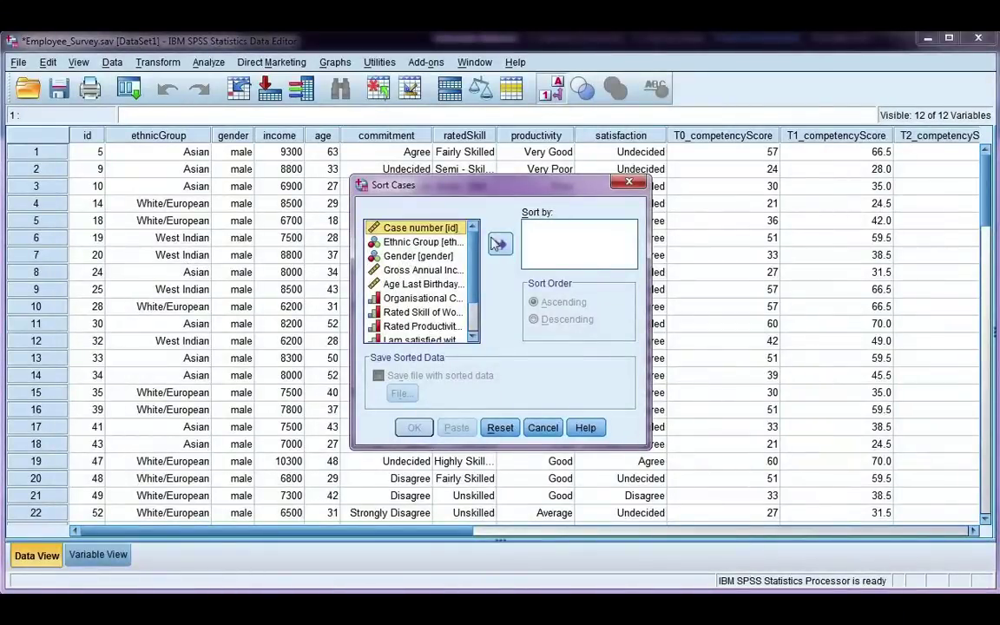
double_click(448, 229)
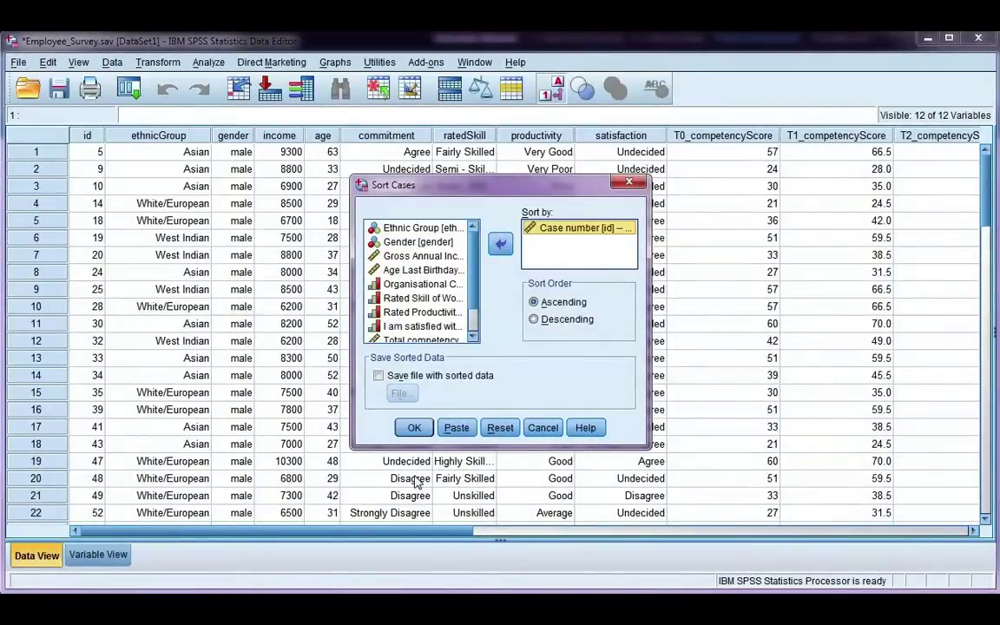
click(408, 427)
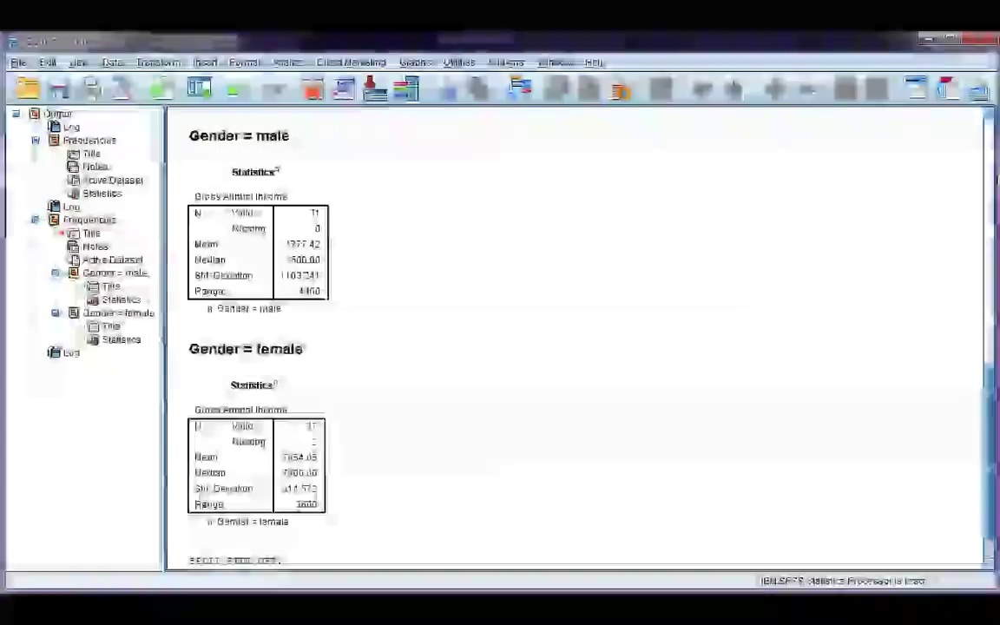